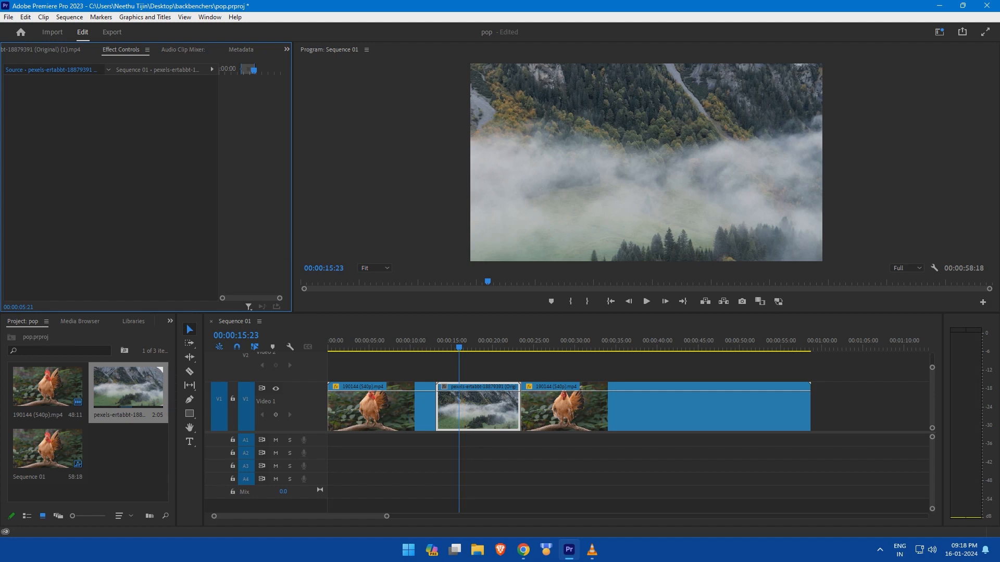
- Set the timeline playback auto-scrolling preference to Page Scroll and play the sequence to check it
click(541, 463)
click(44, 18)
mouse_move(26, 17)
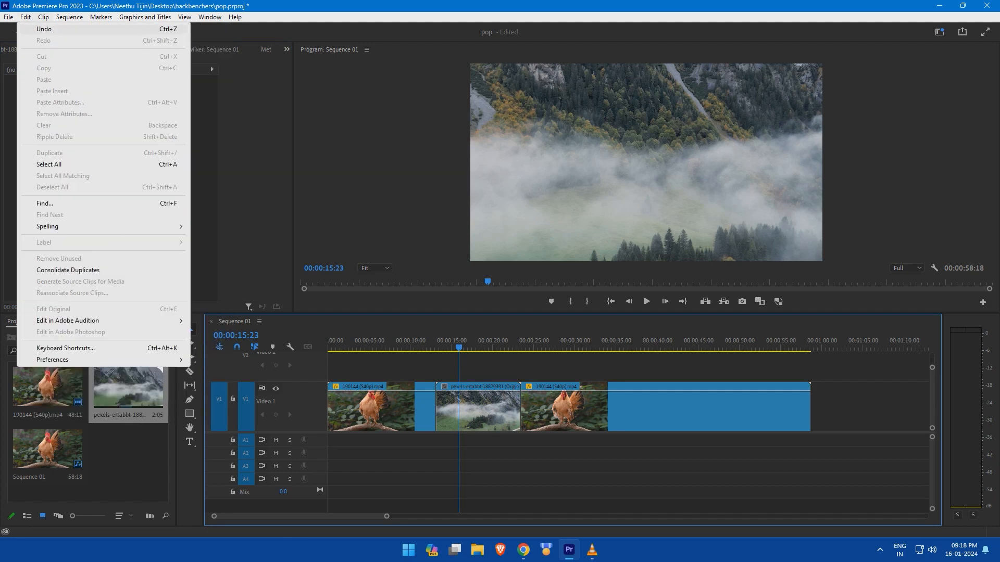
mouse_move(156, 359)
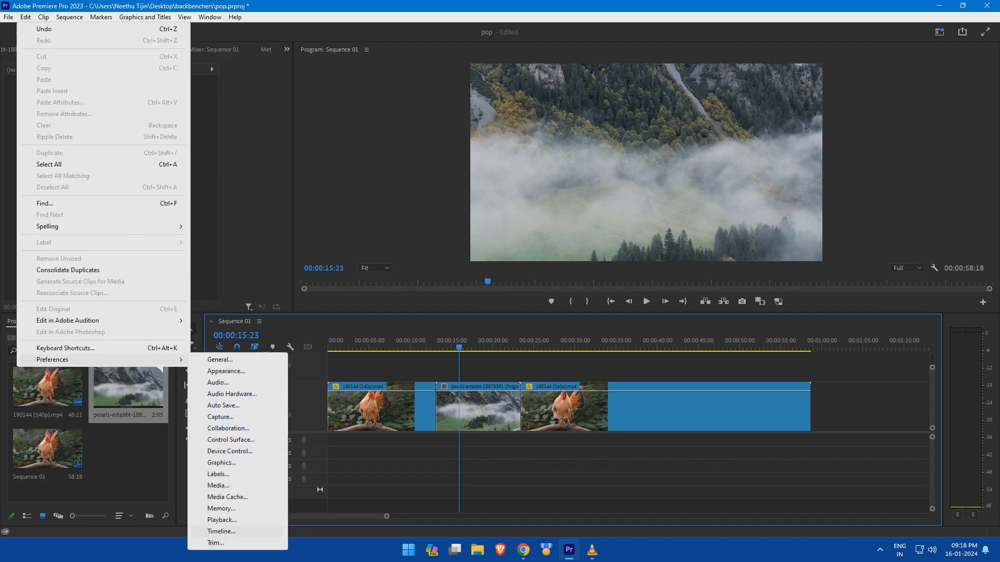
click(221, 532)
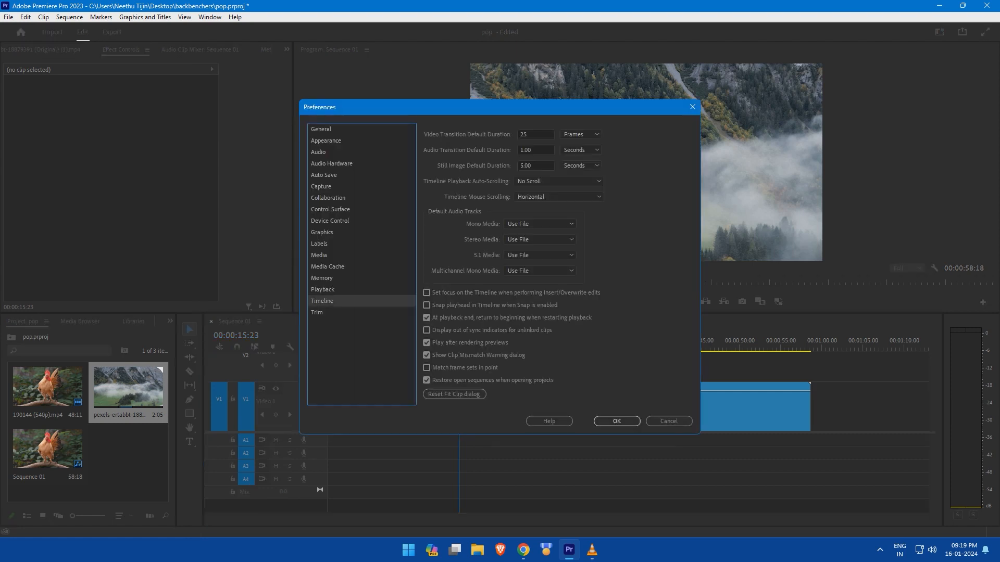
drag(468, 107, 342, 65)
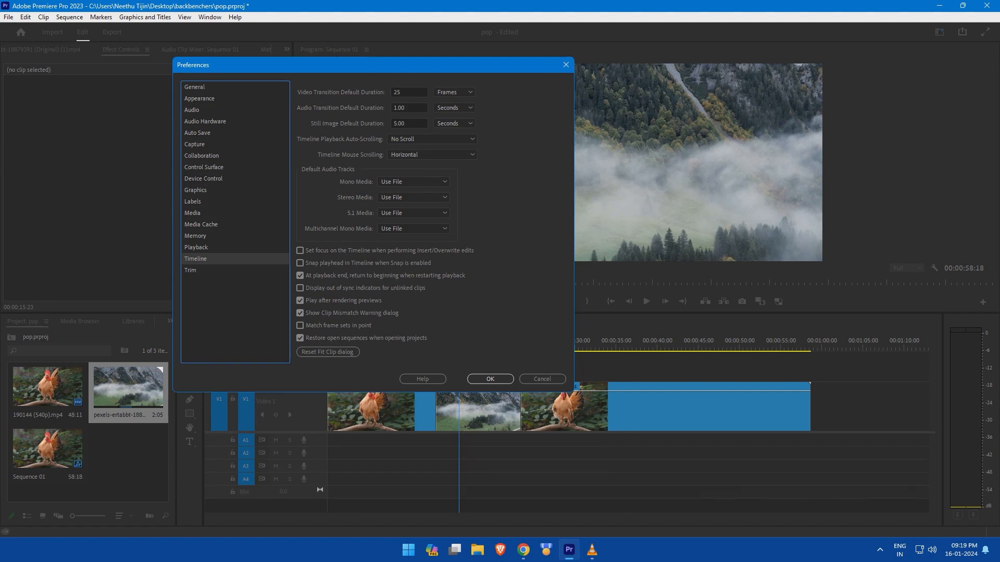
click(431, 139)
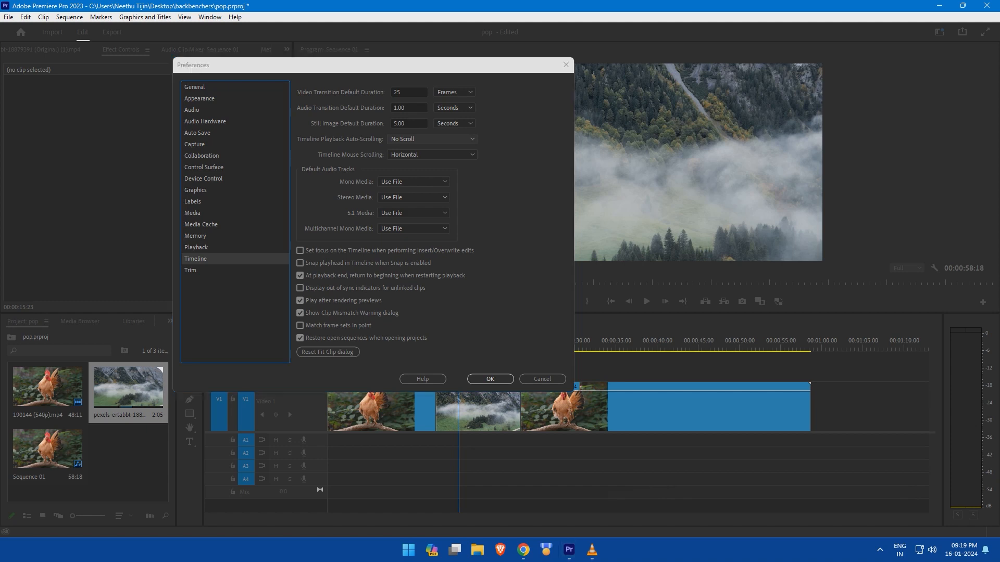
click(413, 161)
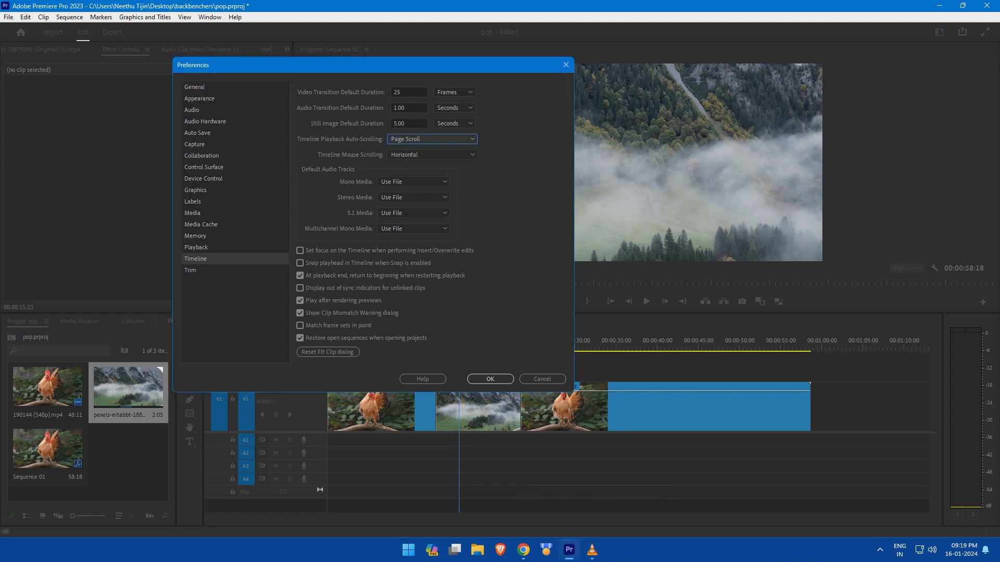
click(489, 379)
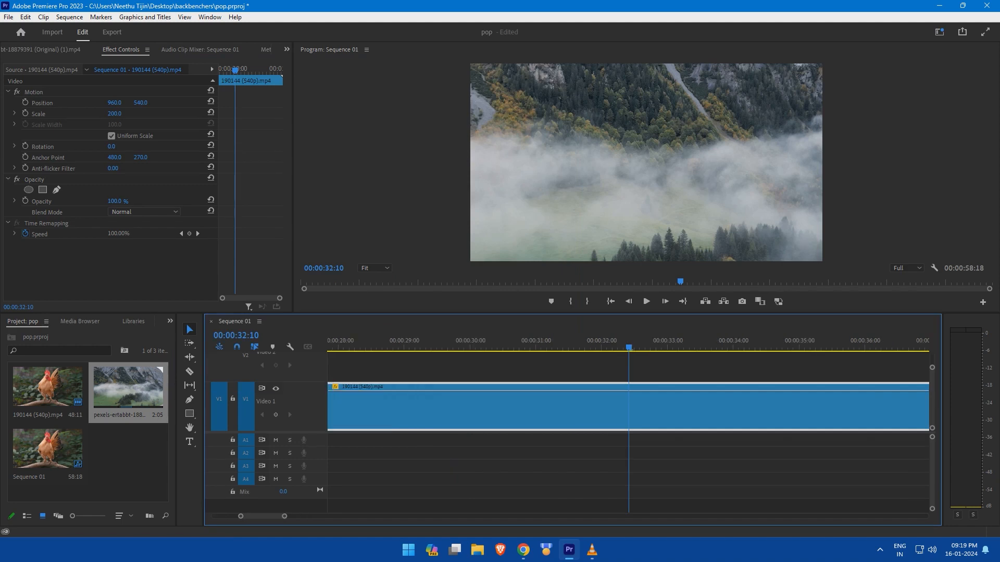
key(space)
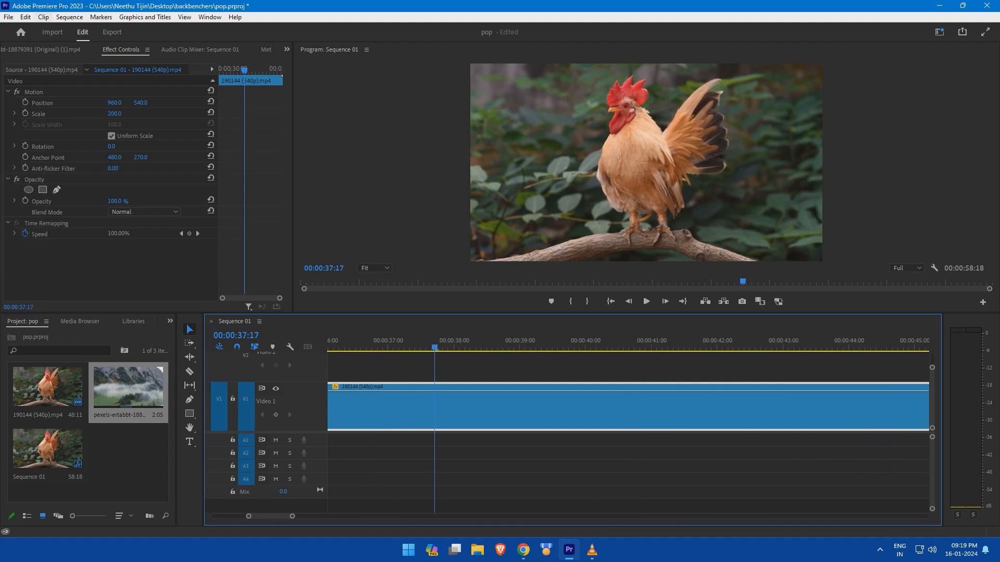
- Set the timeline playback auto-scrolling preference to Smooth Scroll and play the sequence to check it
click(43, 17)
mouse_move(26, 17)
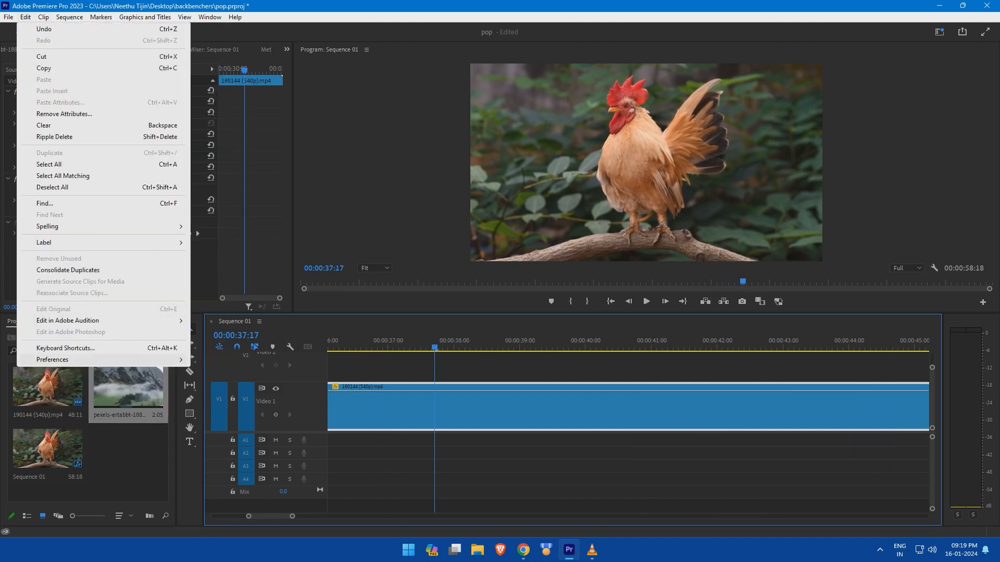
mouse_move(53, 359)
click(221, 531)
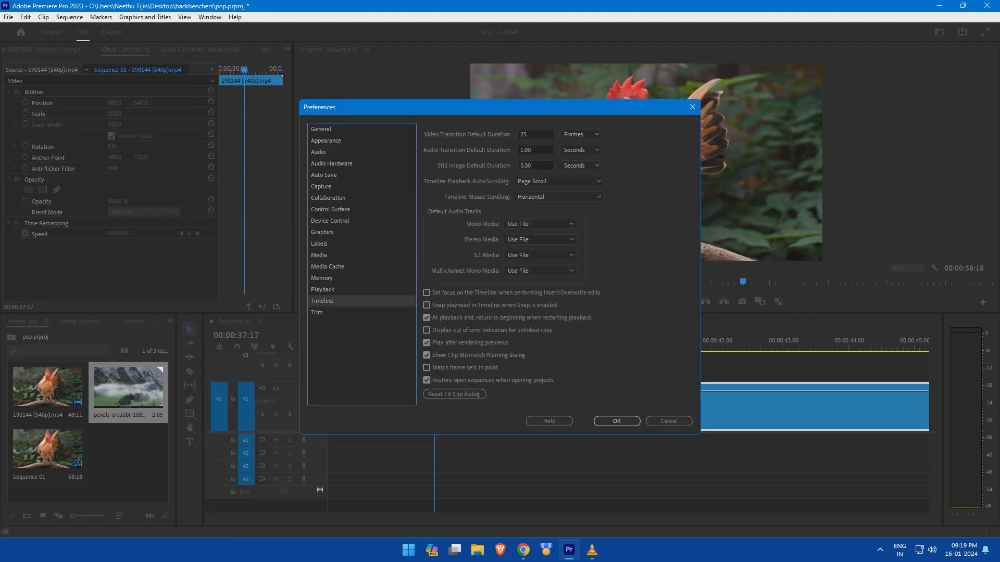
click(557, 181)
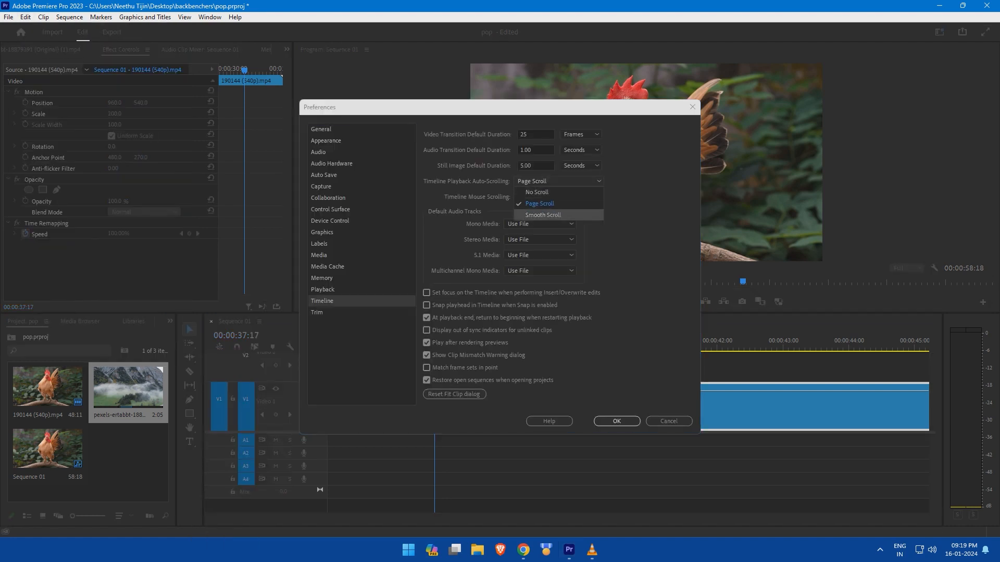
click(537, 215)
click(617, 421)
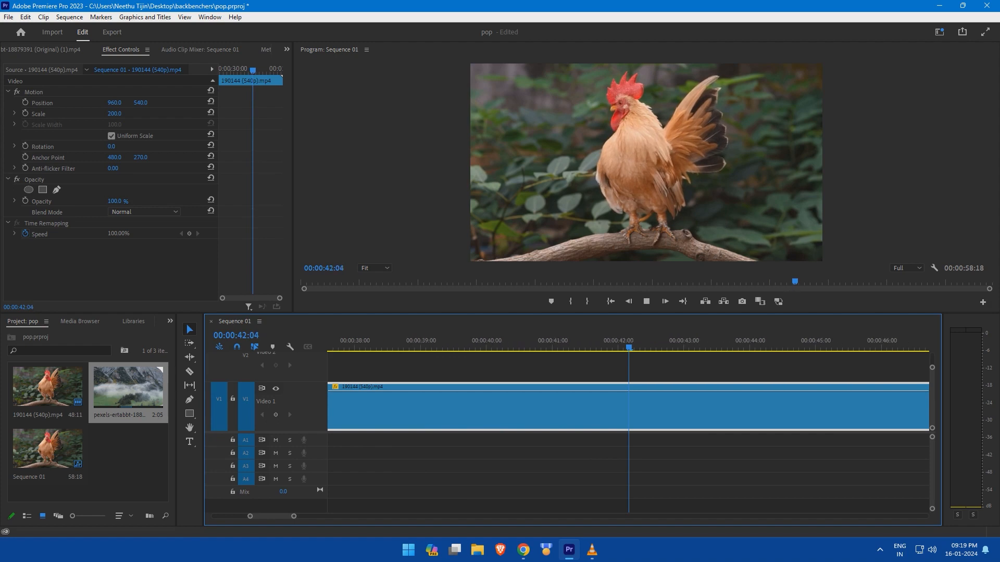
key(space)
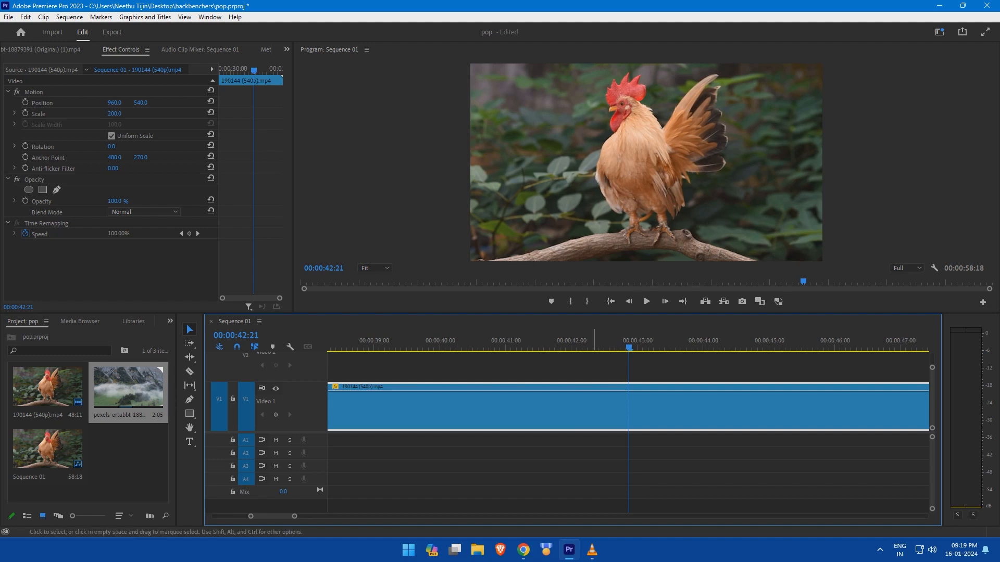
- Scale the mountain clip between the two rooster clips down to 58 so it still fills the frame
scroll(463, 406, down, 9)
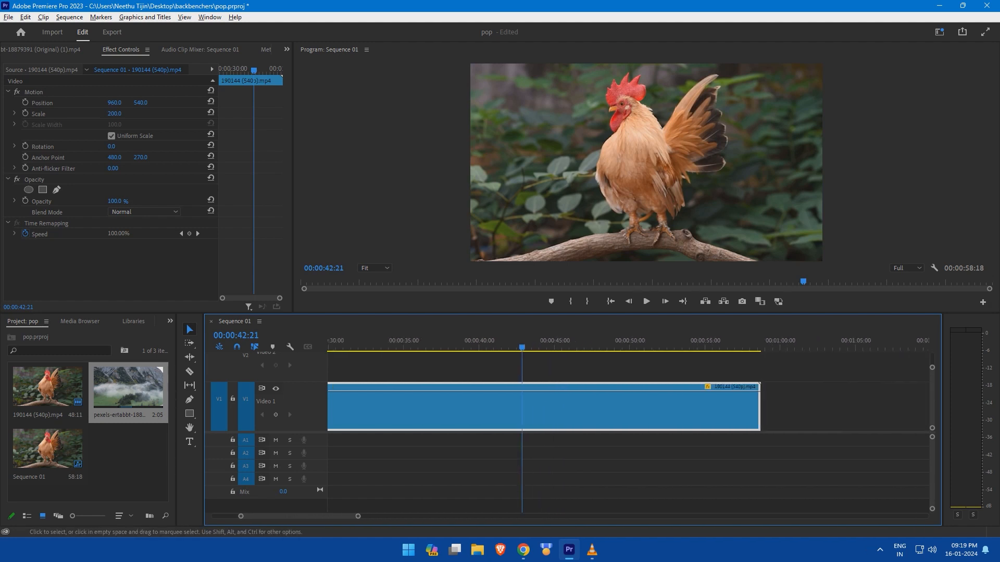
scroll(463, 406, down, 5)
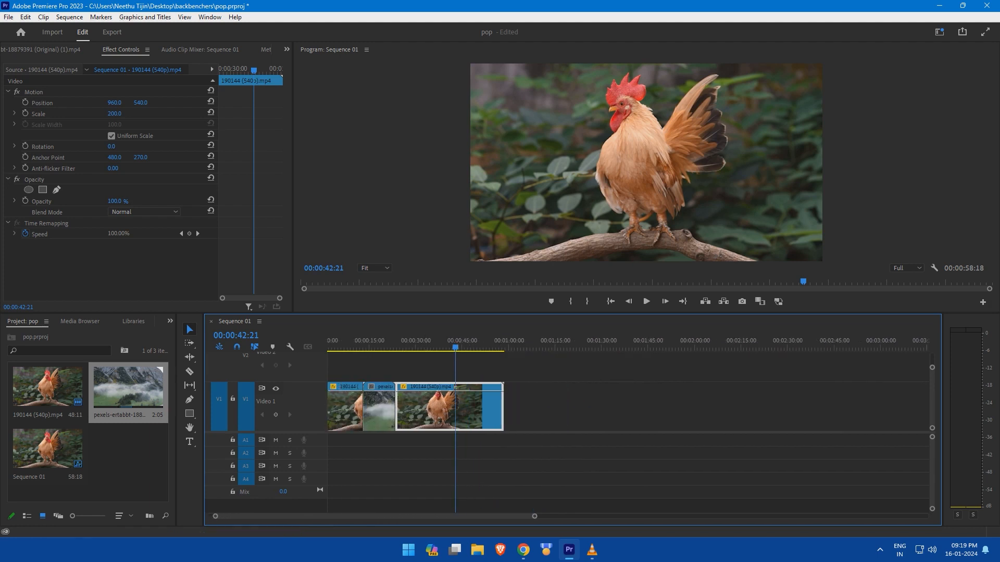
click(348, 341)
scroll(361, 404, up, 4)
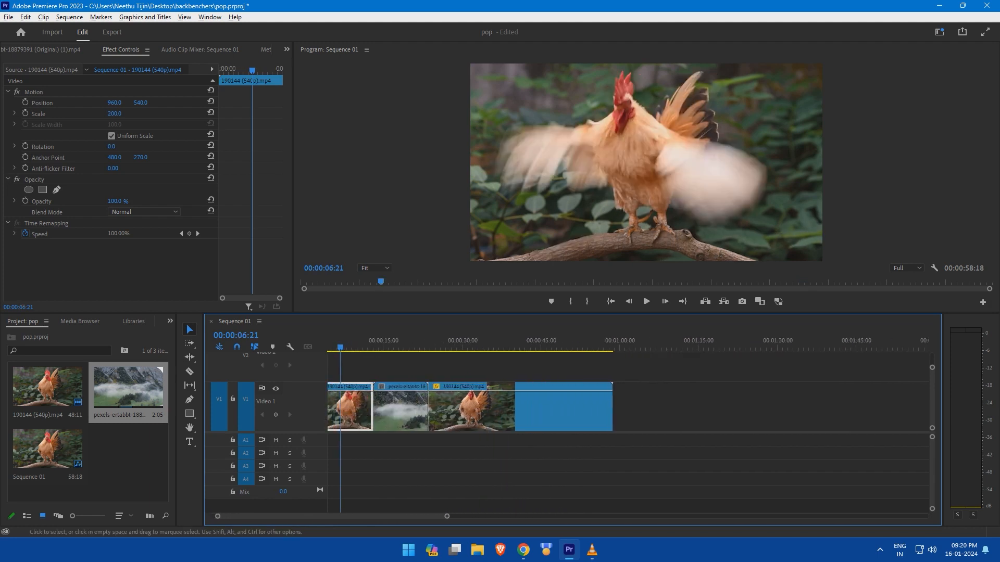
scroll(362, 404, up, 1)
click(420, 342)
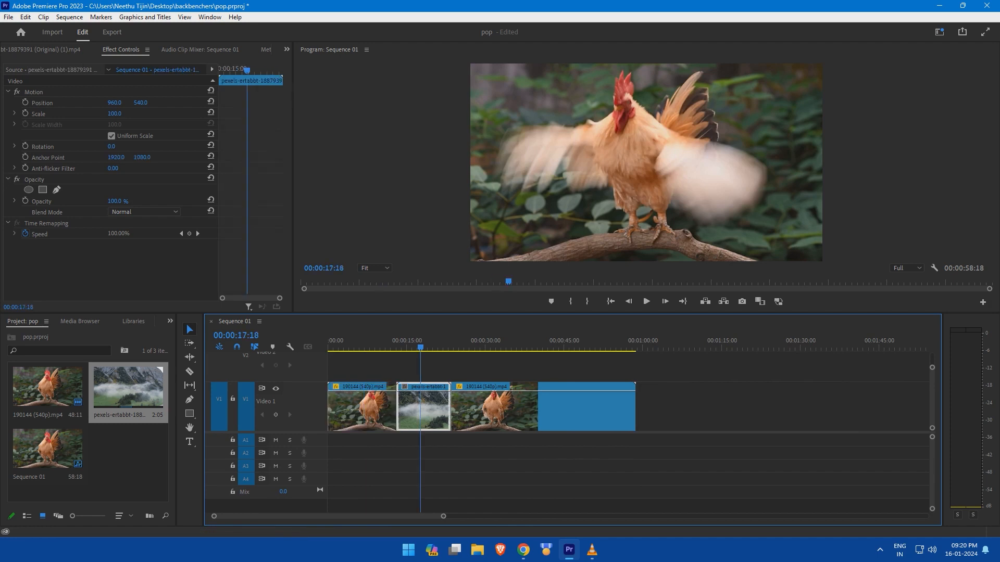
click(495, 342)
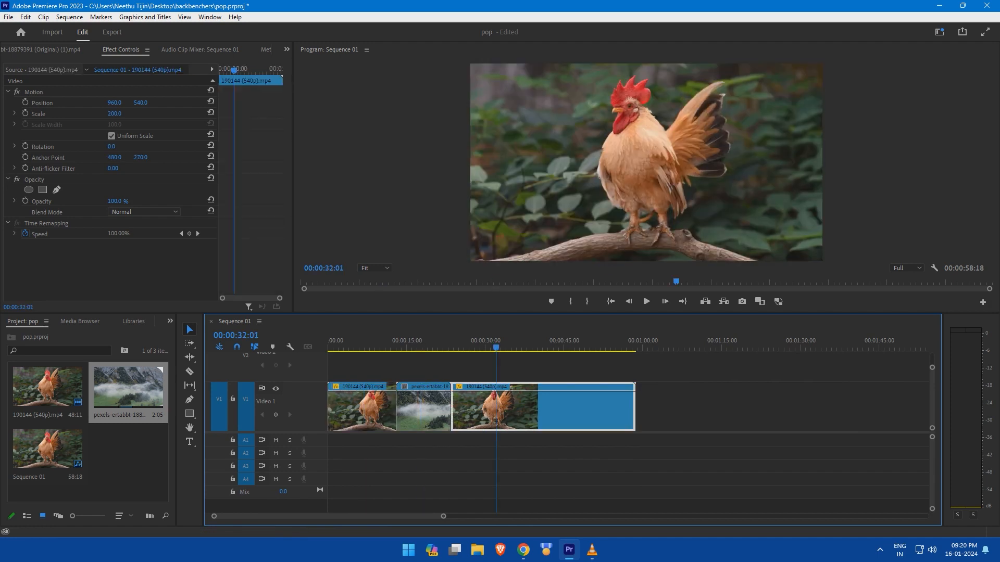
click(431, 342)
drag(114, 114, 88, 113)
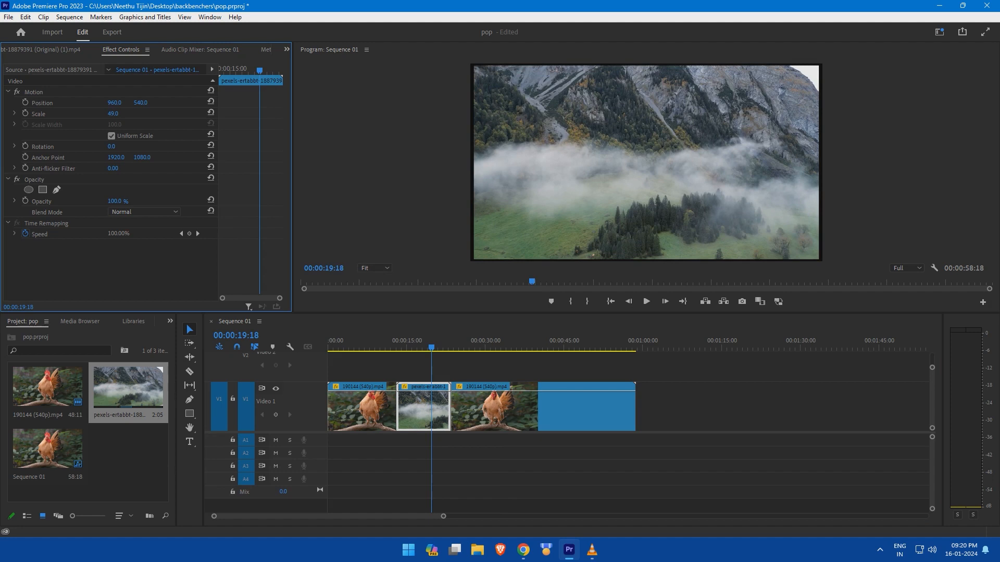
drag(88, 113, 93, 114)
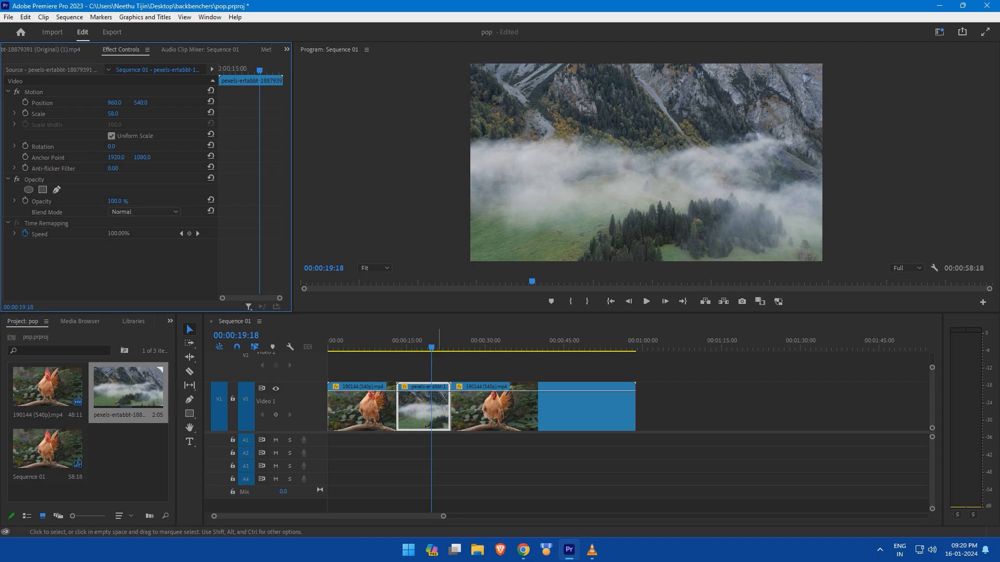
- Move the mountain clip to the end of the sequence without leaving a gap, and return it between the two rooster clips
drag(430, 408, 669, 367)
drag(511, 409, 465, 409)
drag(670, 368, 617, 407)
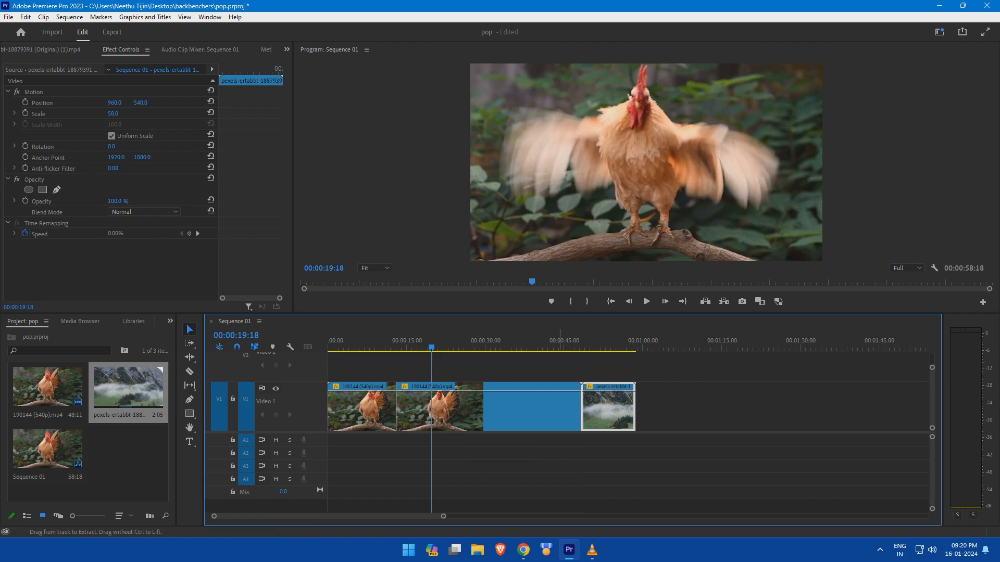
drag(611, 409, 427, 408)
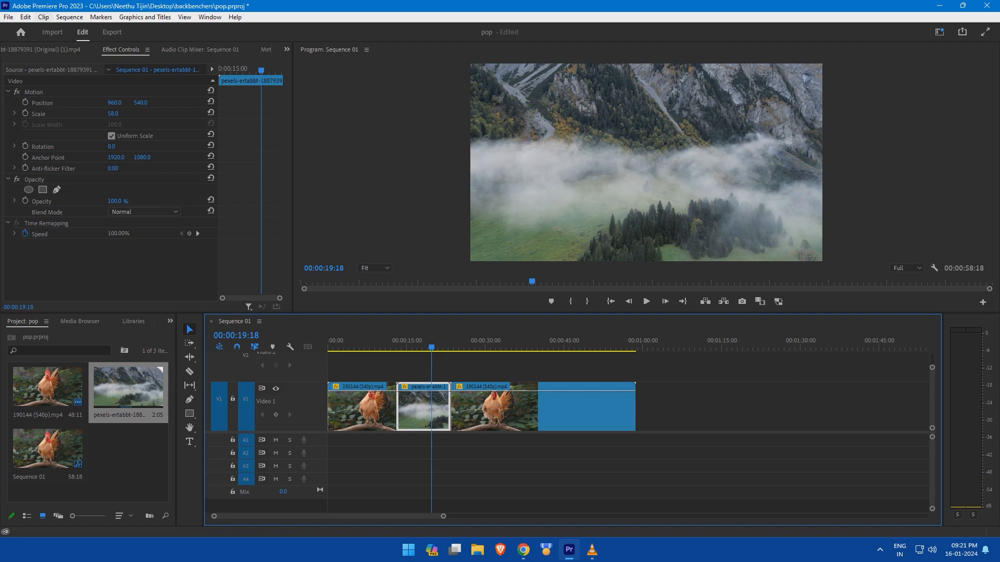
- Review the media cache preferences, focusing on the number of days for automatic deletion of old cache files
click(25, 17)
mouse_move(104, 359)
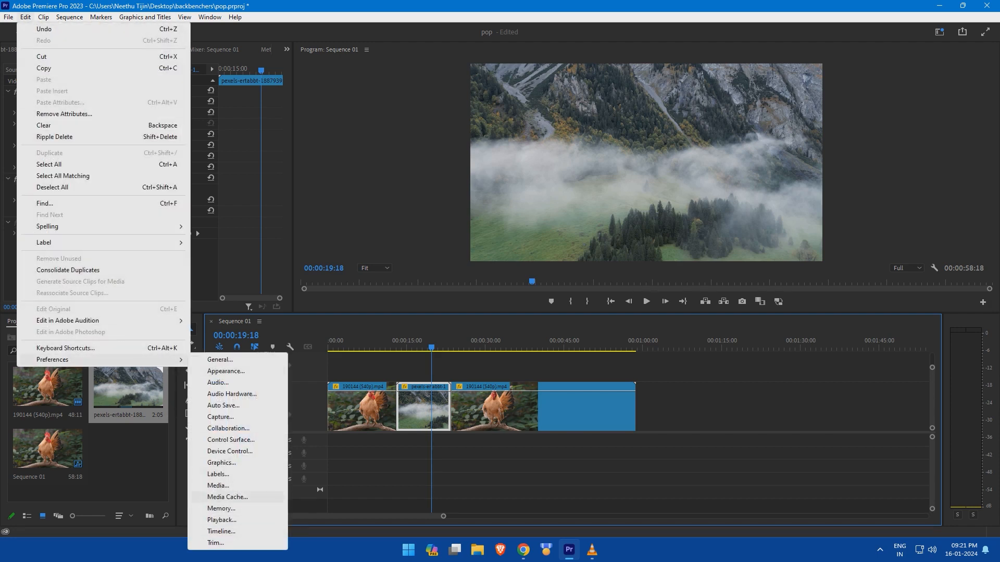
click(227, 497)
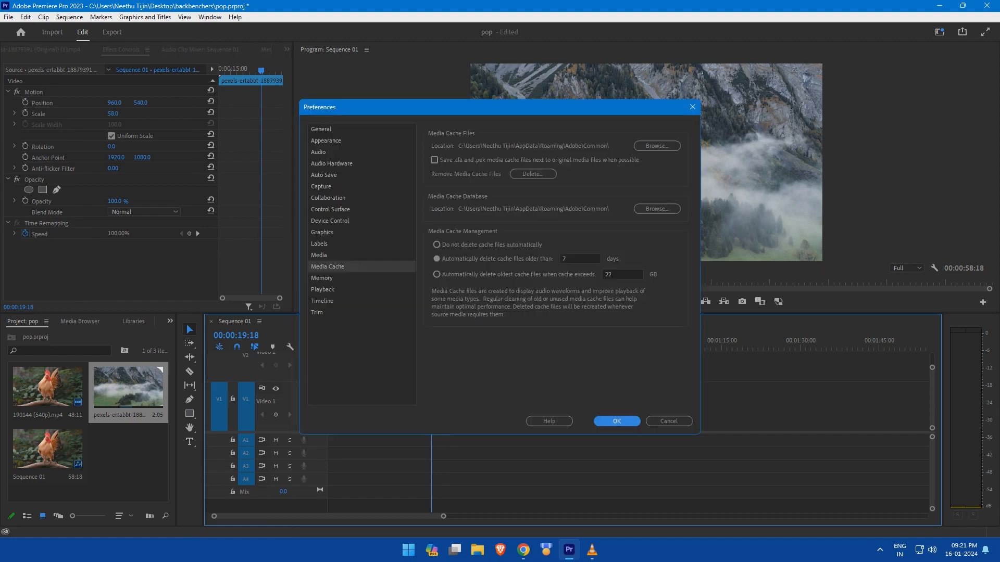
click(338, 267)
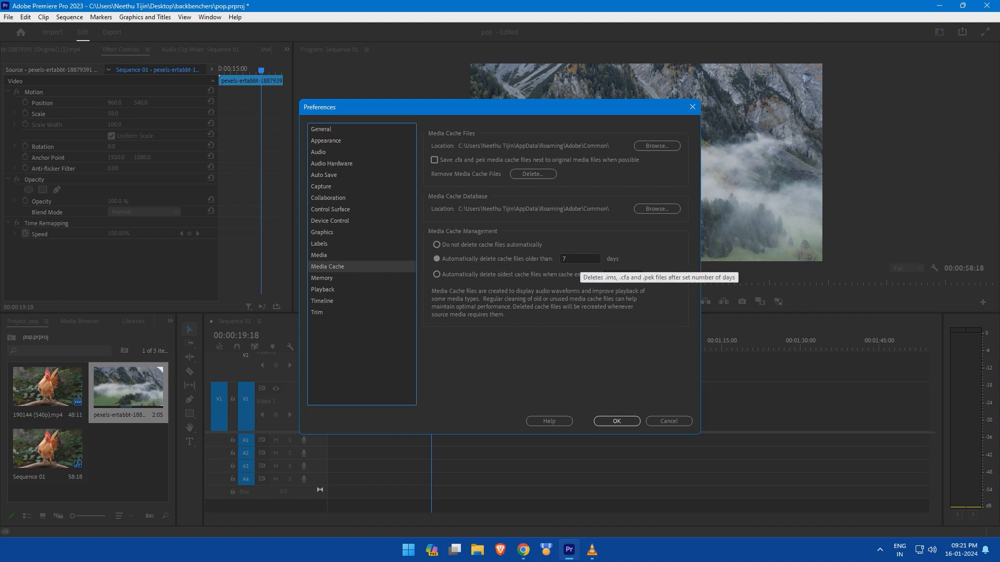
double_click(579, 260)
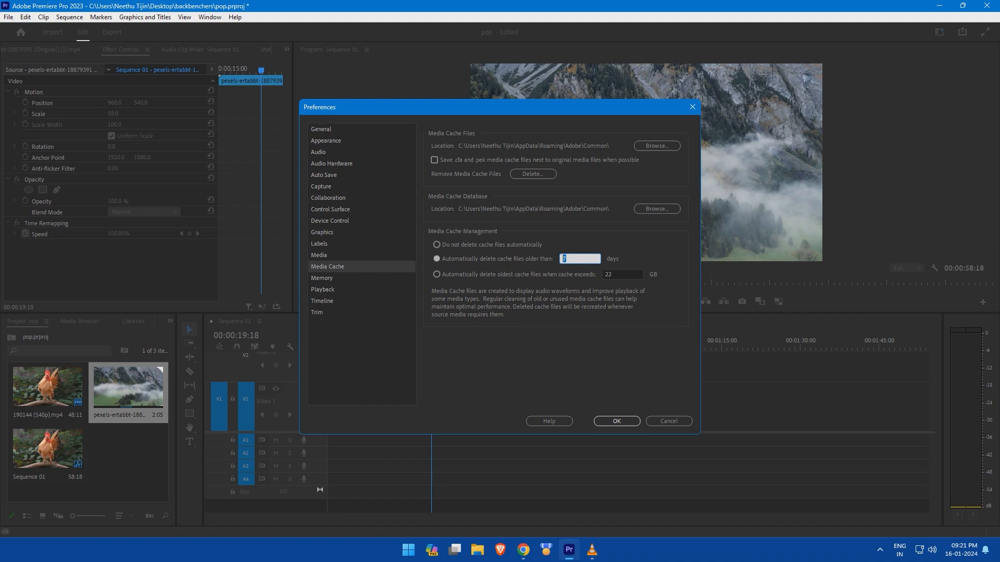
click(616, 421)
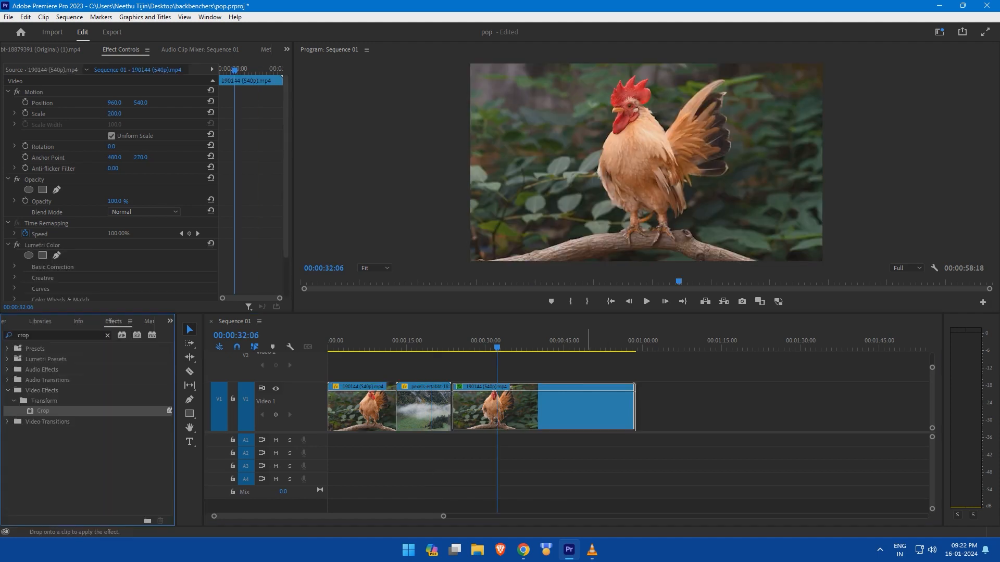
- Keyframe the last rooster clip's Lumetri Color Tint at 00:00:32:06 and set it to 16 at 00:00:39:07
drag(285, 151, 286, 219)
scroll(110, 188, up, 5)
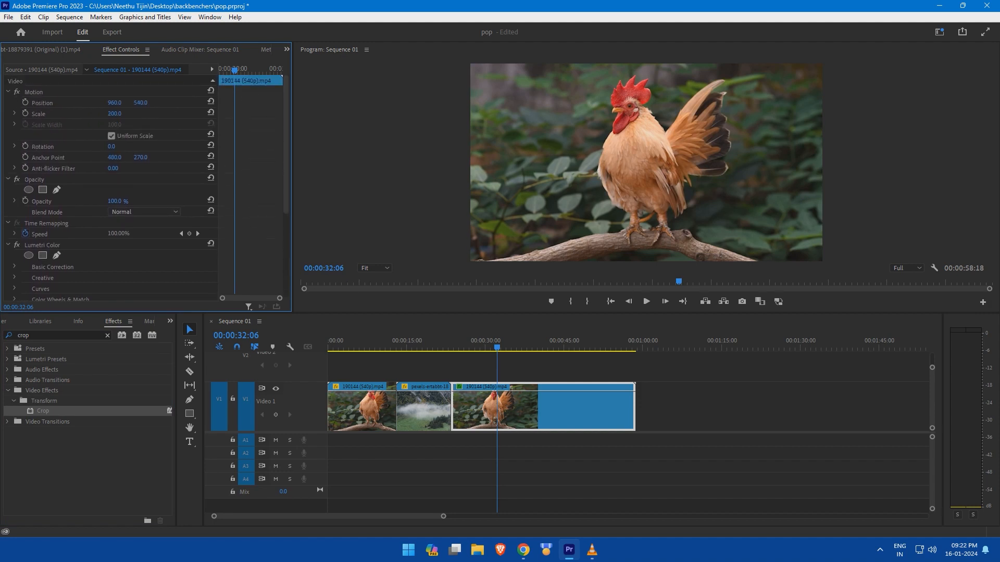
click(15, 266)
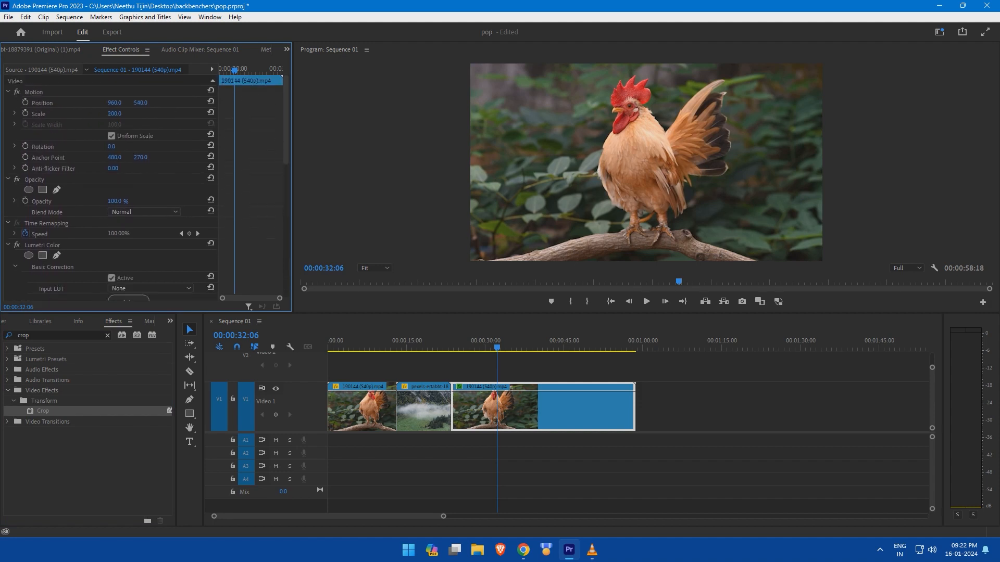
scroll(110, 188, down, 5)
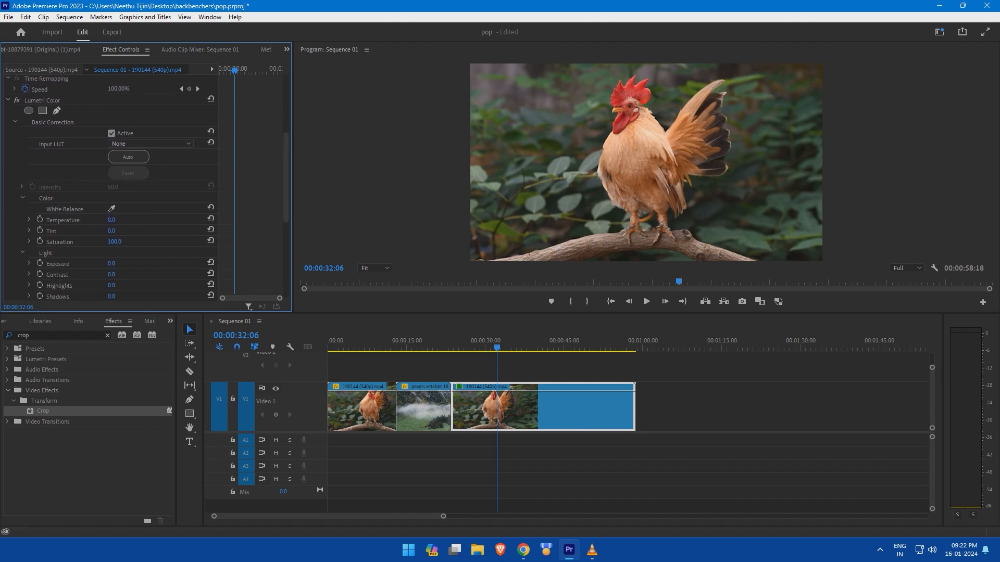
click(39, 230)
drag(234, 70, 247, 70)
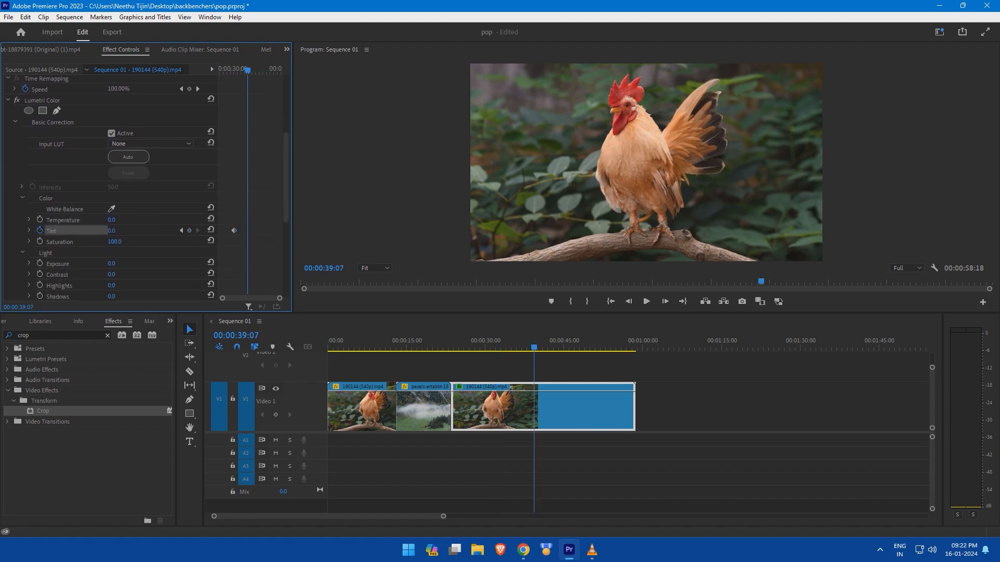
drag(112, 230, 117, 230)
- Keyframe the last rooster clip's Scale at 00:00:39:07 and set it to 217 at 00:00:43:21
scroll(110, 182, up, 5)
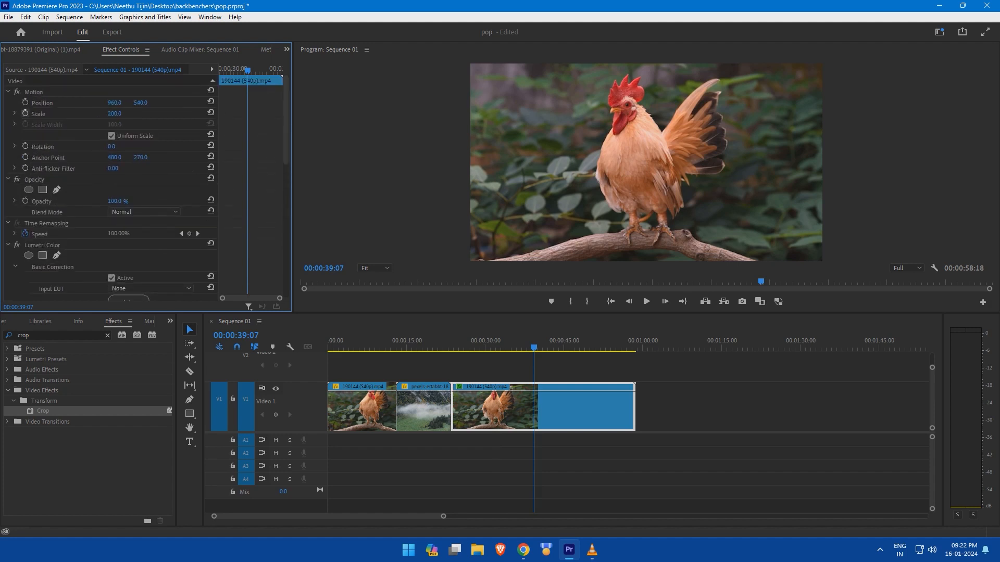
click(25, 113)
drag(248, 70, 255, 70)
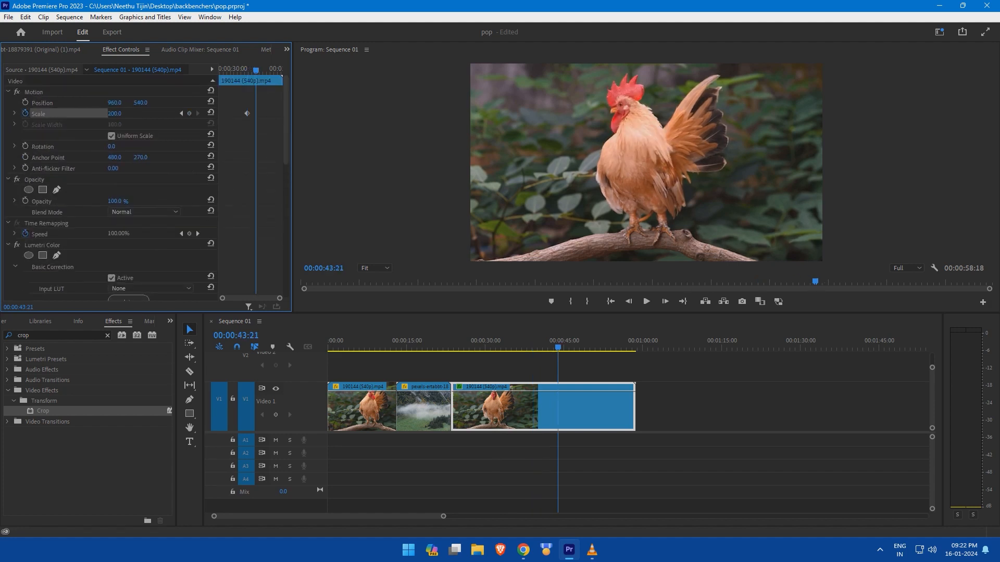
drag(115, 113, 123, 113)
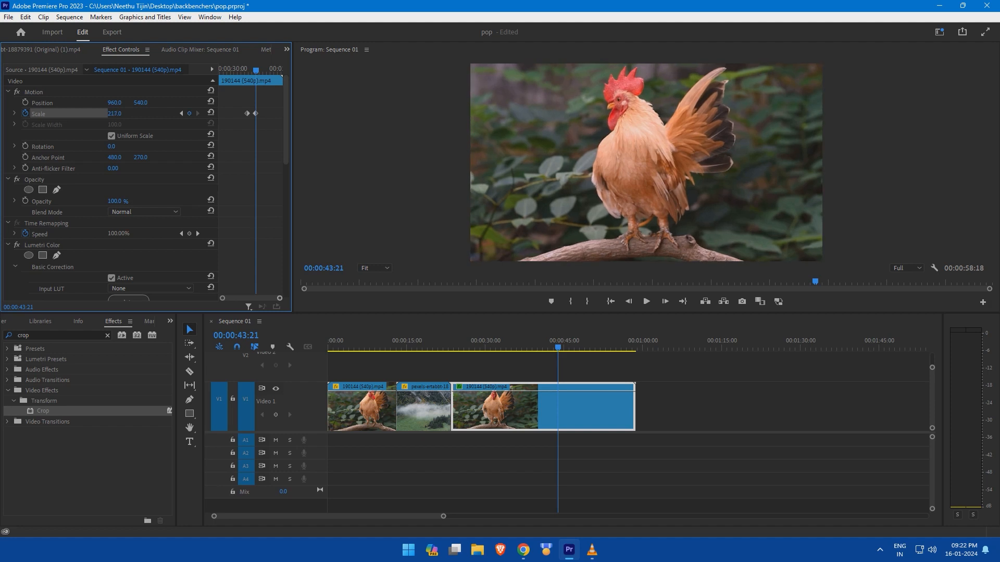
- Filter the last rooster clip's effect controls to show only keyframed properties
scroll(156, 183, down, 8)
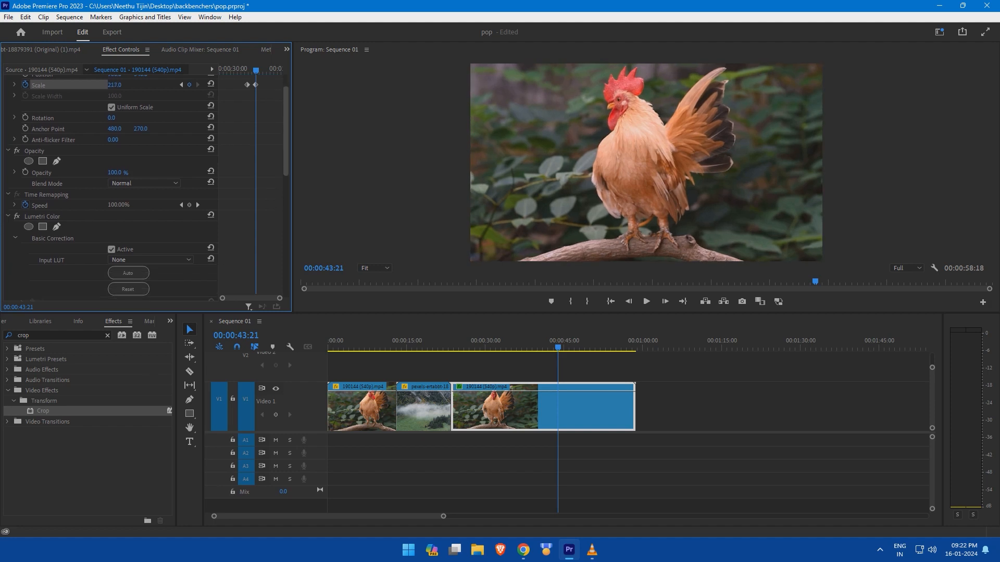
mouse_move(286, 232)
mouse_down()
mouse_move(286, 249)
mouse_move(286, 226)
mouse_up()
scroll(115, 188, up, 2)
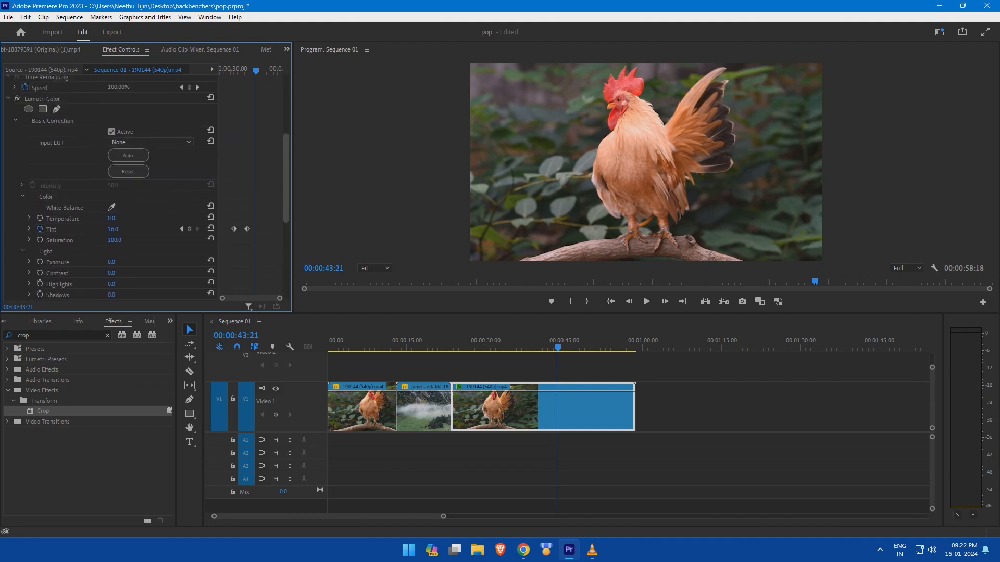
scroll(114, 187, down, 5)
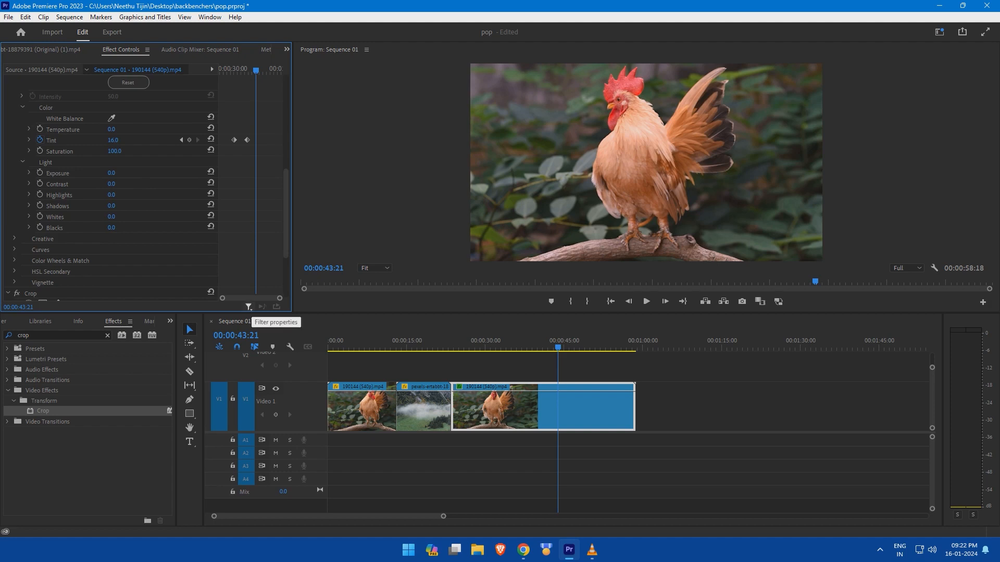
click(249, 307)
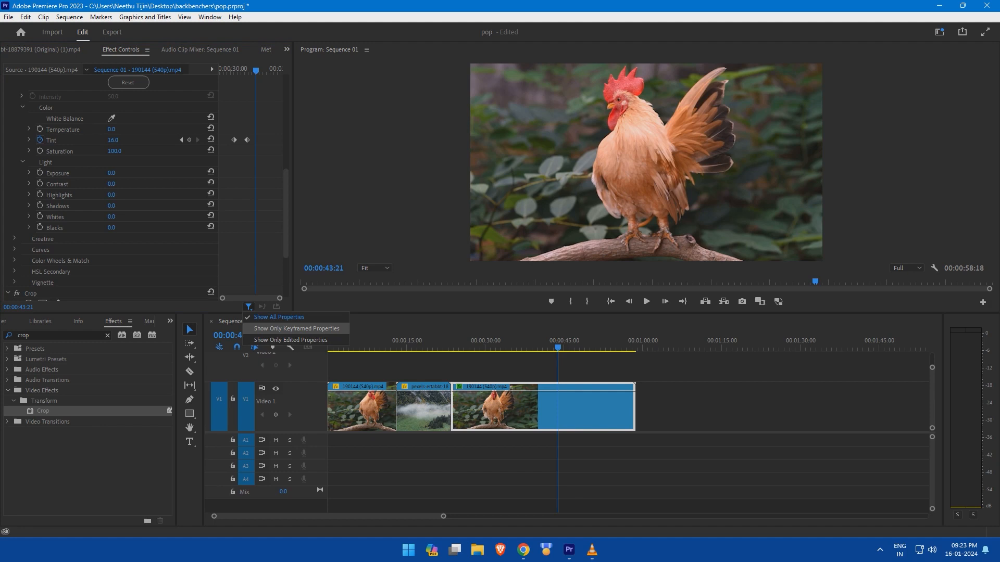
click(297, 329)
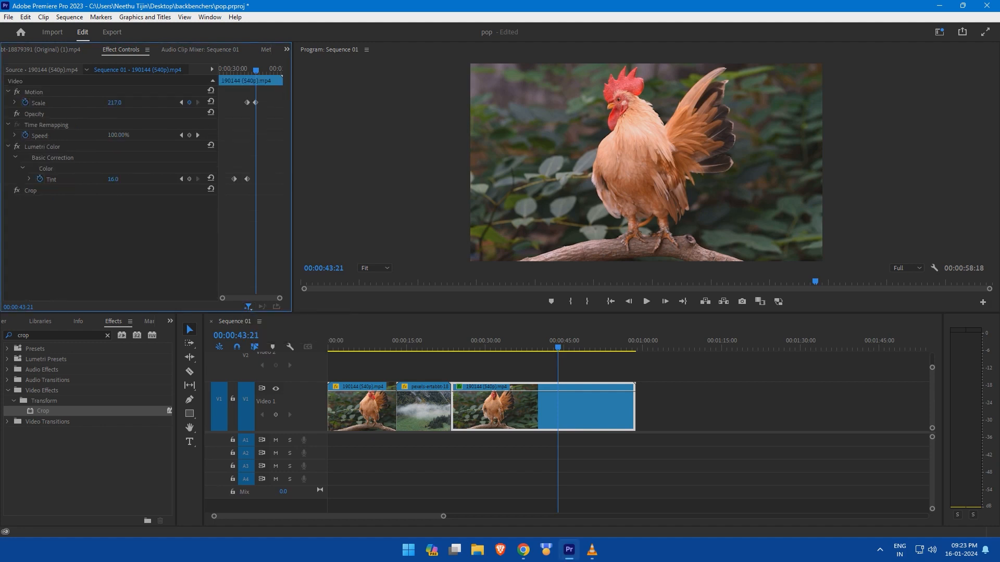